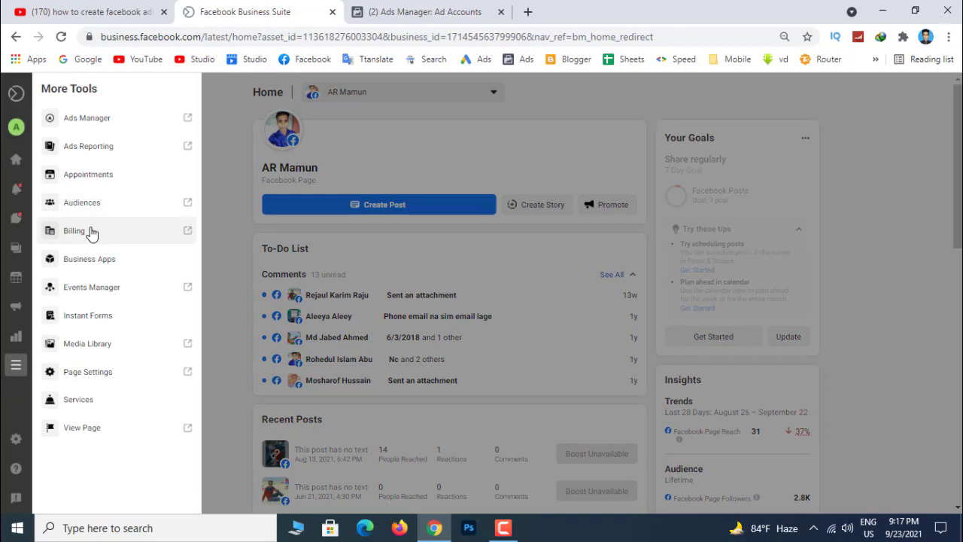
# - Open the page's billing tool to view its payment activity
pyautogui.click(97, 238)
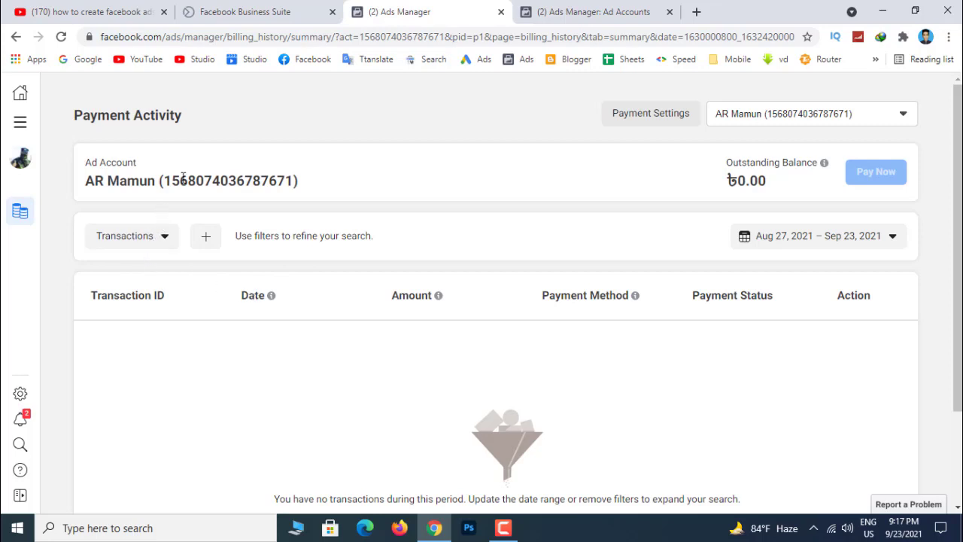
pyautogui.click(225, 14)
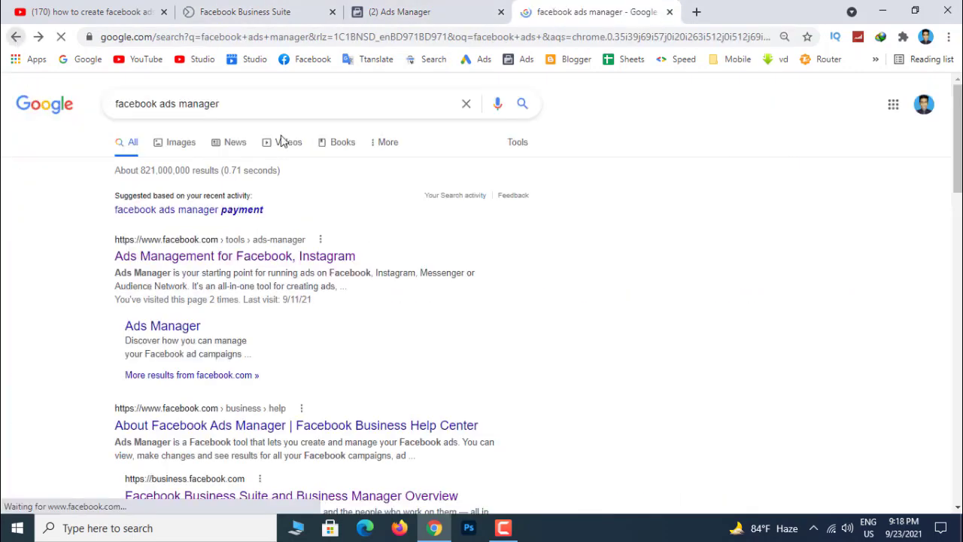
# - Open the "Ads Management for Facebook, Instagram" result from the "facebook ads manager" web search
pyautogui.click(200, 105)
pyautogui.click(792, 166)
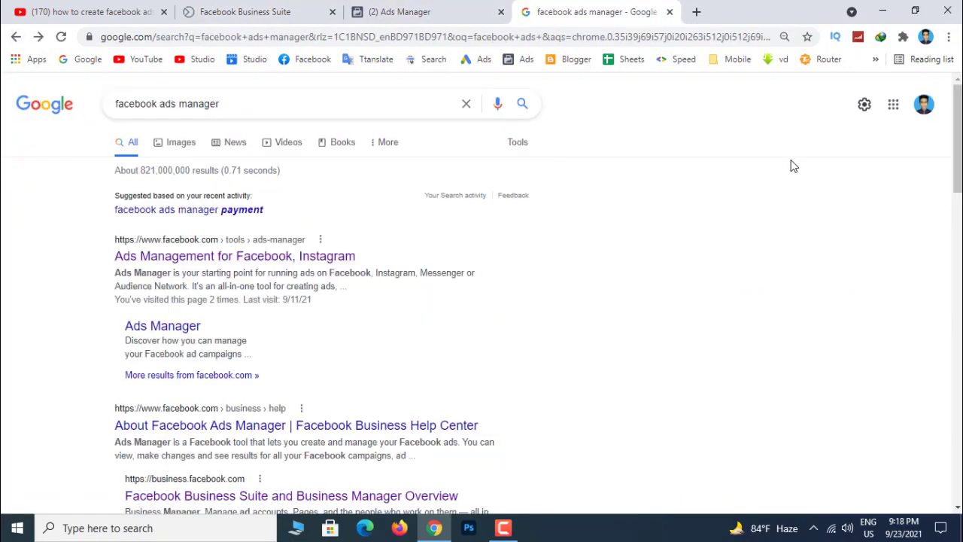
pyautogui.click(220, 257)
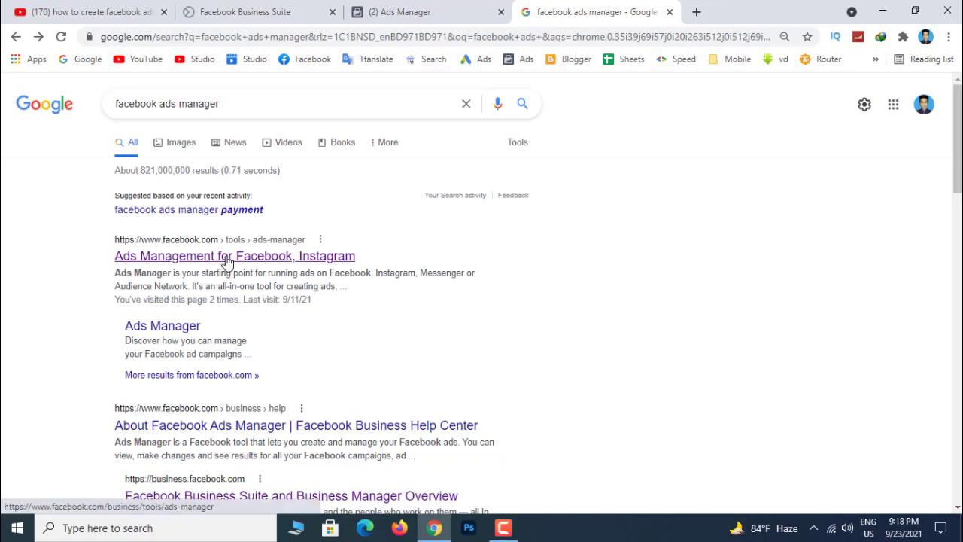
pyautogui.click(228, 259)
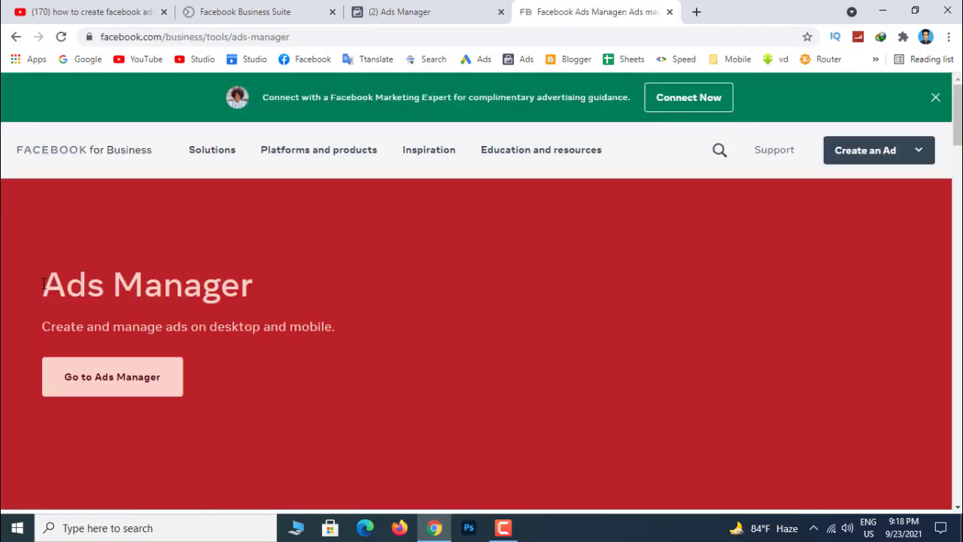
# - Go to Ads Manager from the Facebook for Business page and open the campaigns of the listed ad account
pyautogui.moveTo(43, 283); pyautogui.dragTo(248, 282)
pyautogui.click(112, 378)
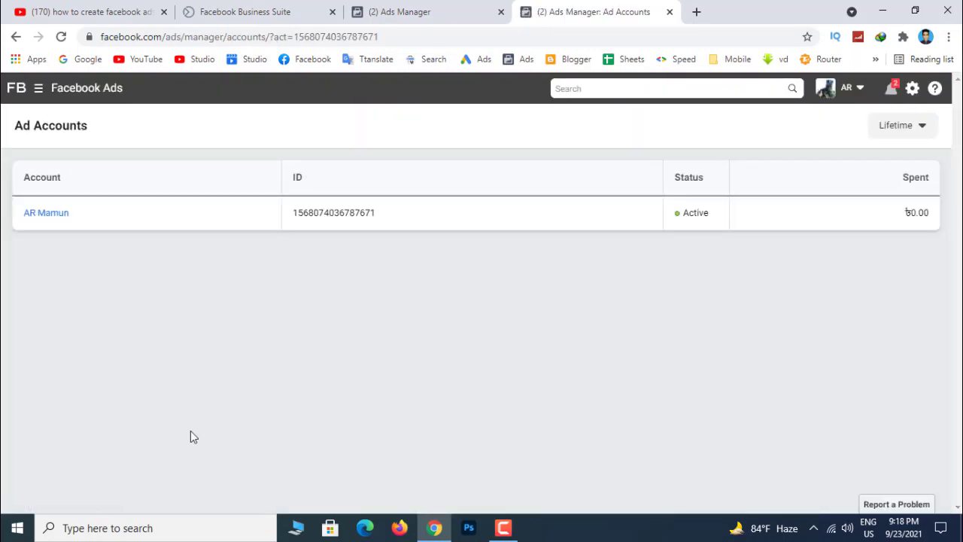
pyautogui.click(47, 220)
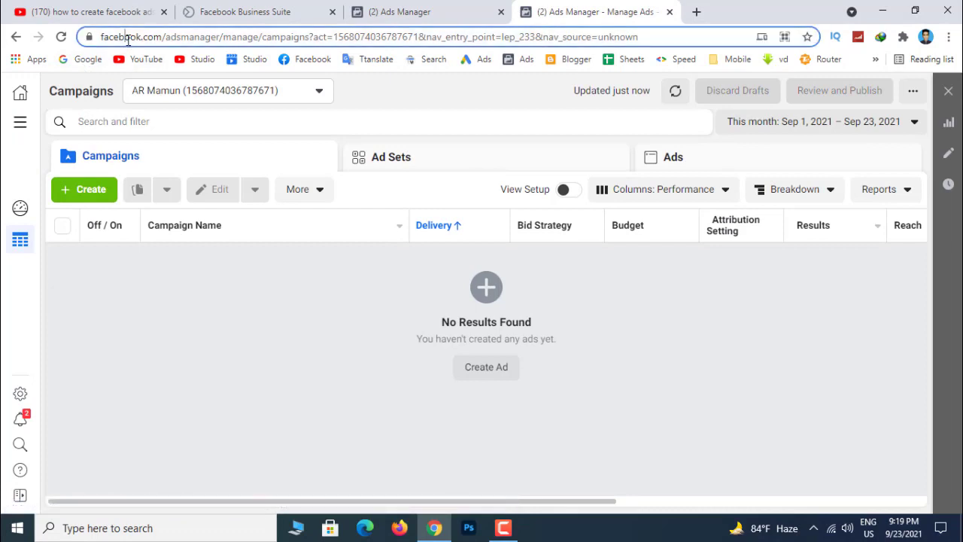
pyautogui.click(150, 37)
pyautogui.click(218, 371)
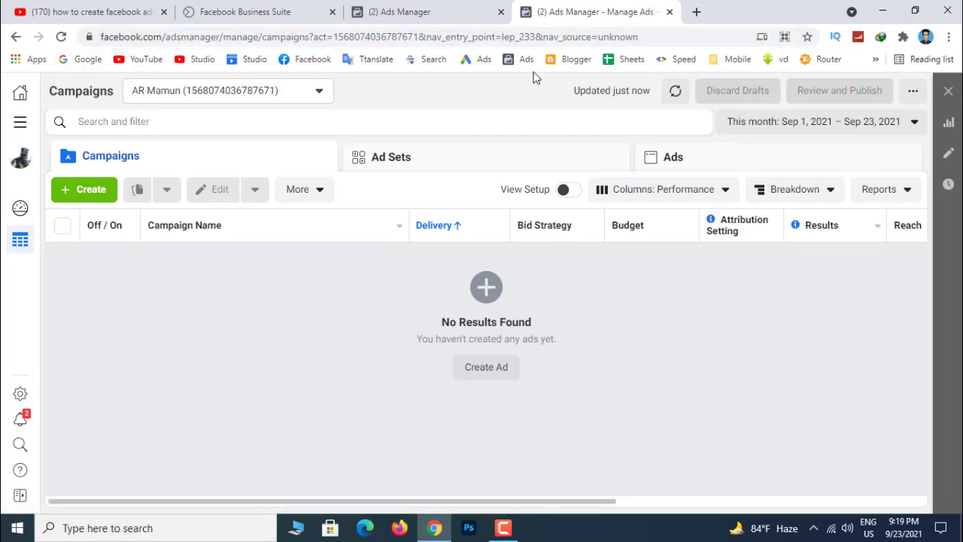
pyautogui.click(433, 18)
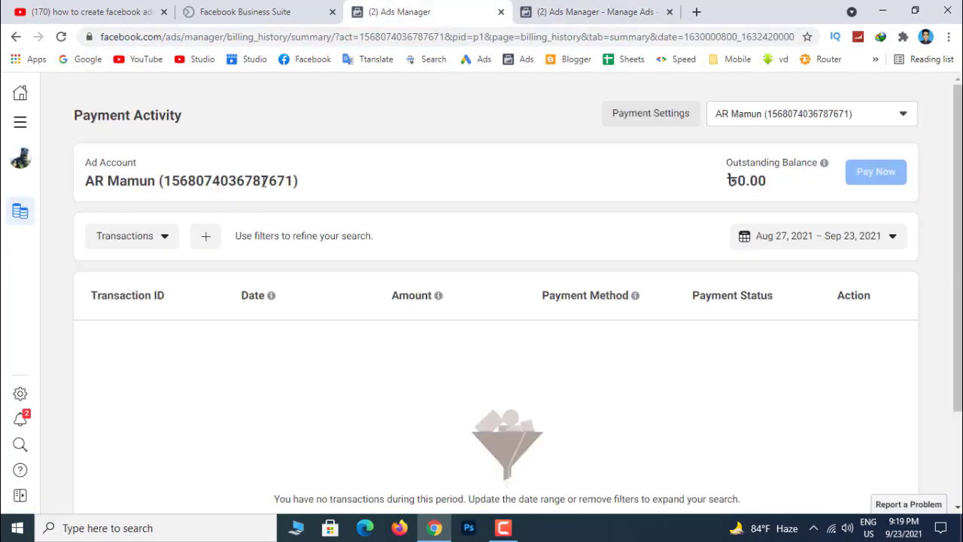
pyautogui.click(613, 12)
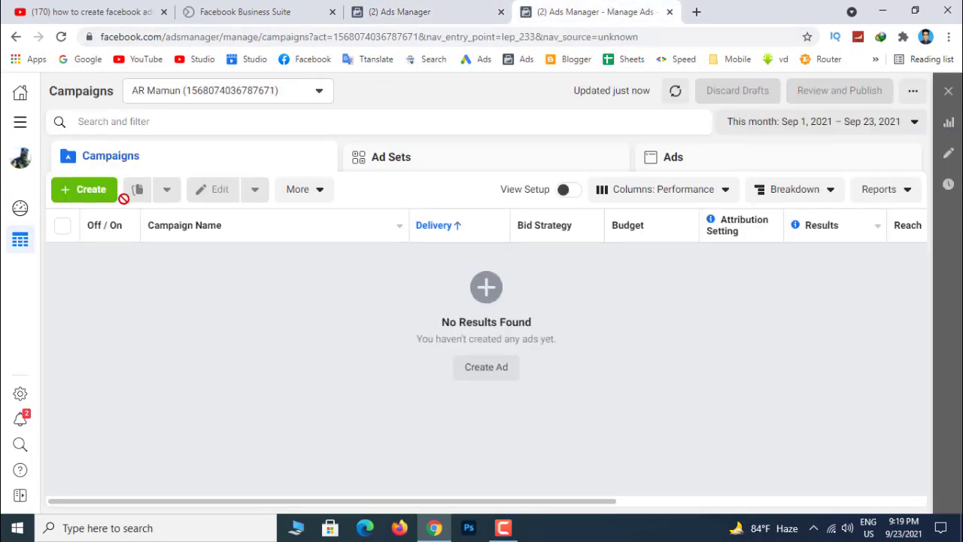
pyautogui.click(459, 15)
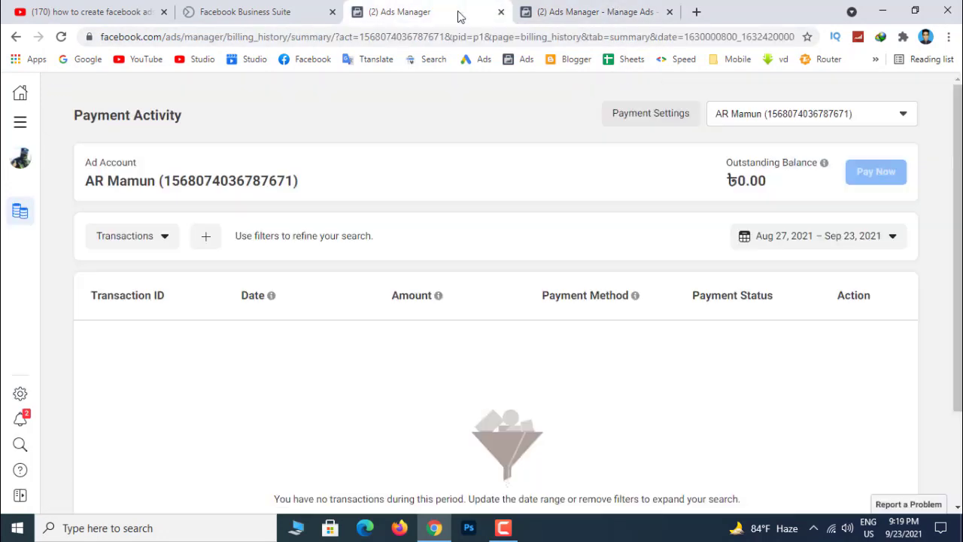
pyautogui.click(500, 12)
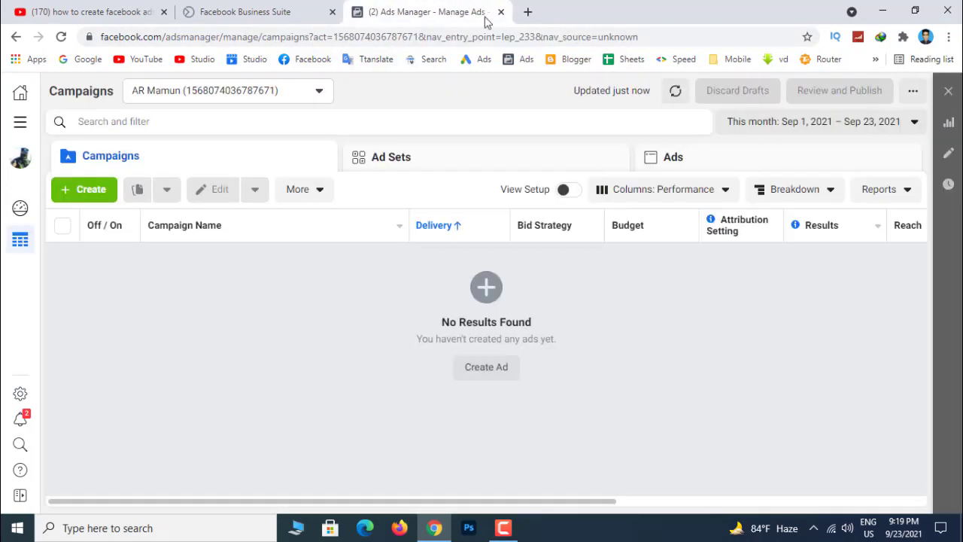
pyautogui.hotkey('ctrl', 'shift', 't')
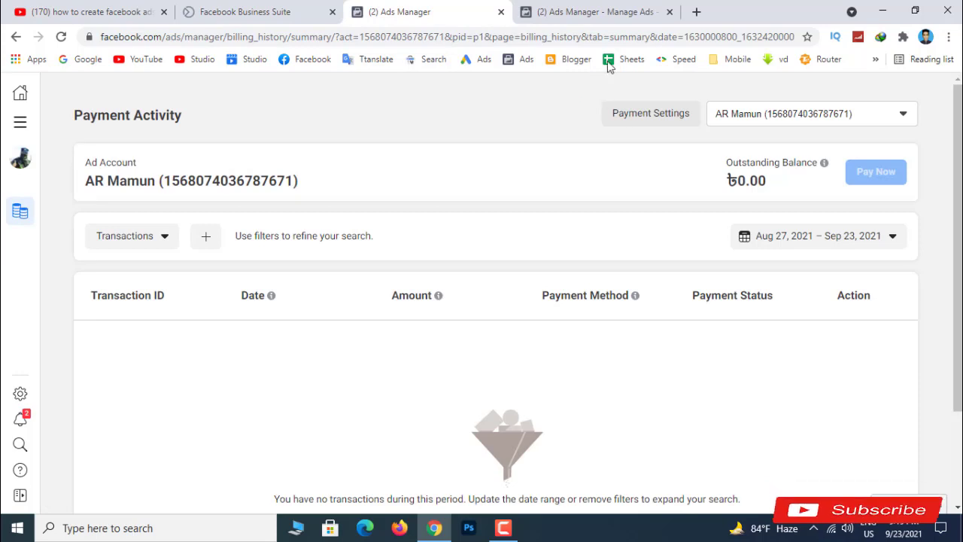
# - Close the Payment Activity page and return to the ad account's Campaigns page
pyautogui.click(613, 14)
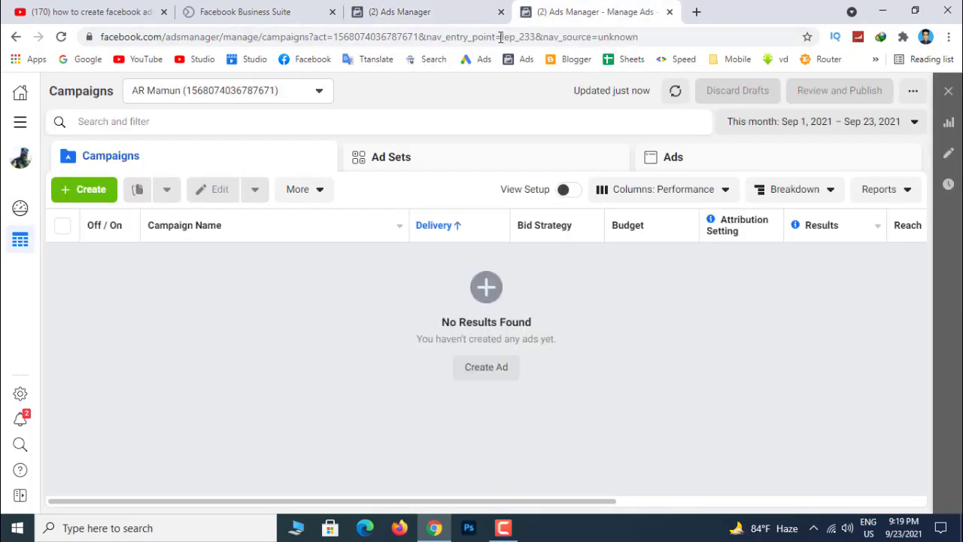
pyautogui.click(460, 17)
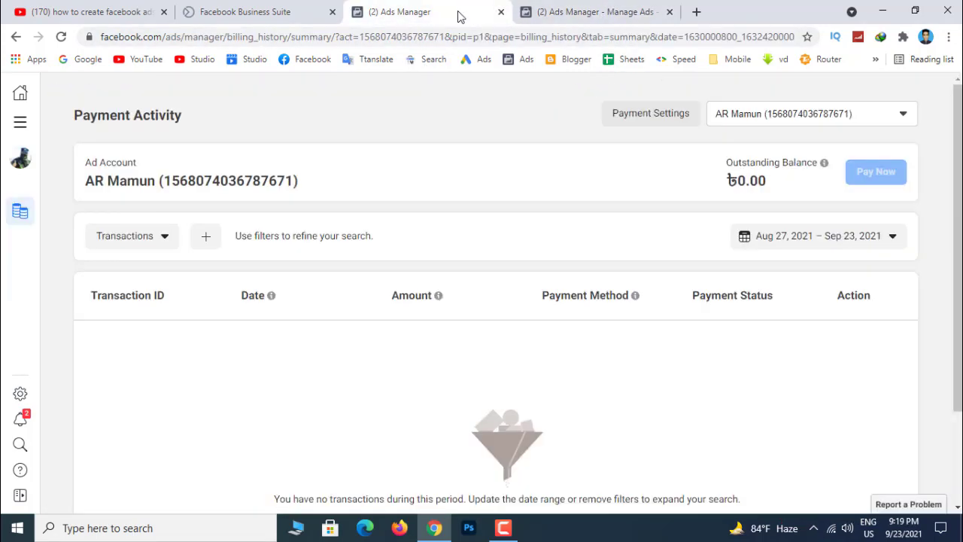
pyautogui.click(500, 12)
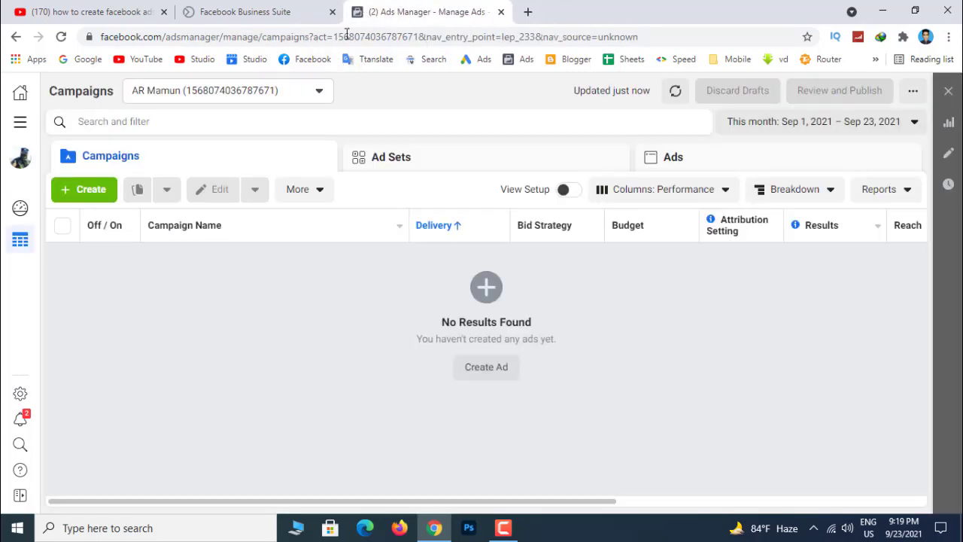
# - Open the Payment Settings of the ad account and review its current balance
pyautogui.click(20, 397)
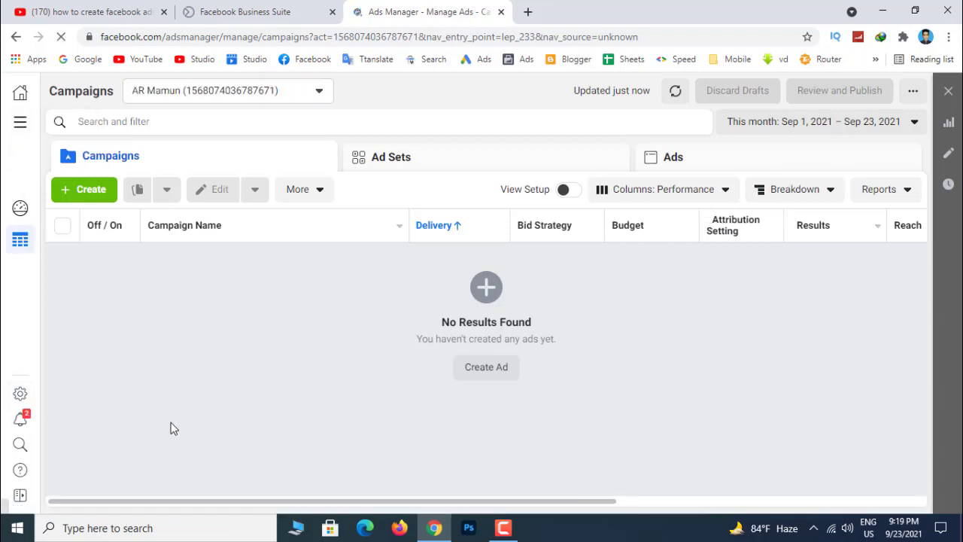
pyautogui.click(21, 394)
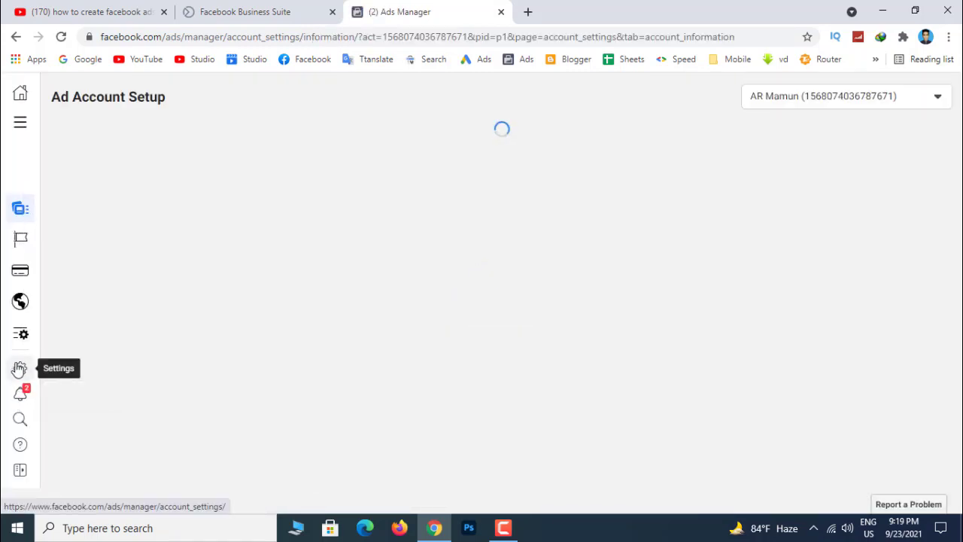
pyautogui.moveTo(20, 276)
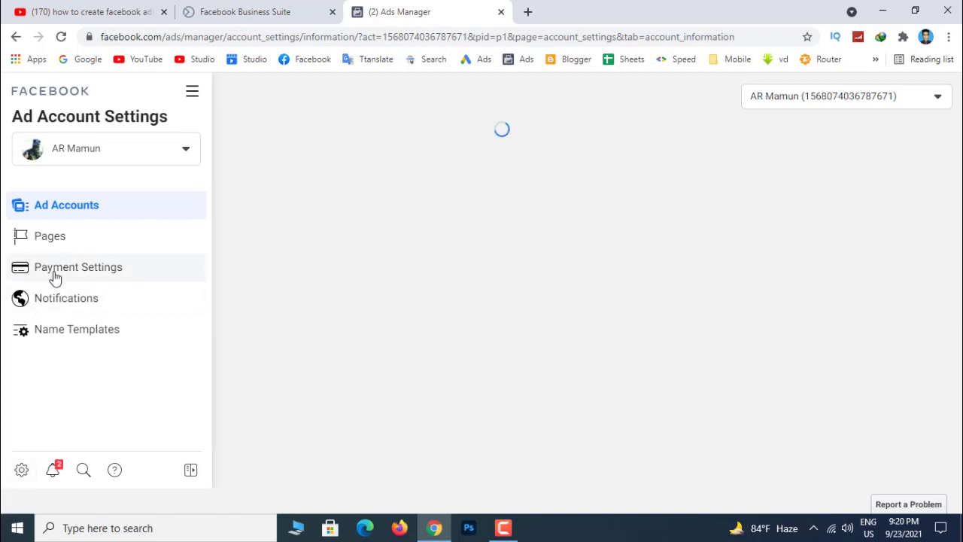
pyautogui.click(96, 275)
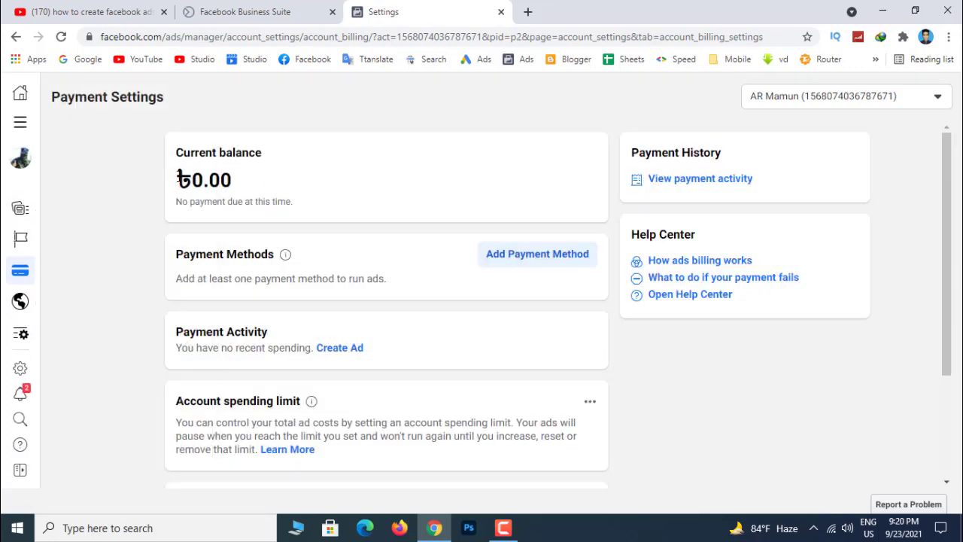
pyautogui.moveTo(179, 178); pyautogui.dragTo(263, 183)
pyautogui.click(239, 183)
# - Start adding a payment method and continue with Debit or Credit Card as its type
pyautogui.click(519, 262)
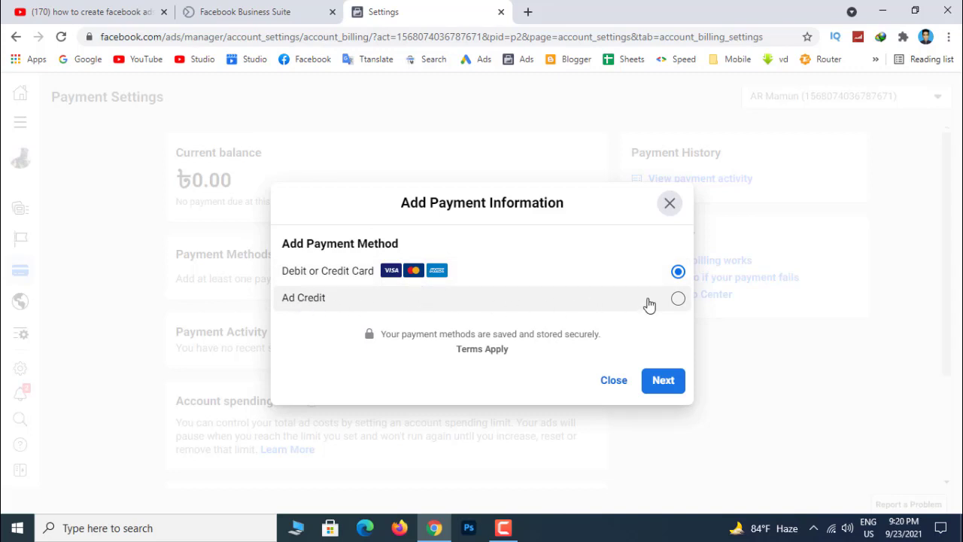
pyautogui.click(647, 304)
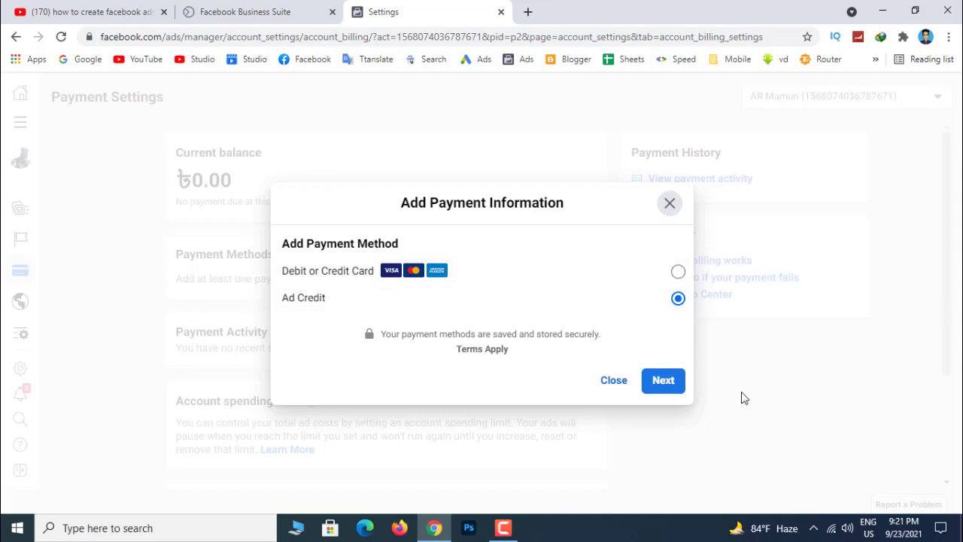
pyautogui.click(389, 280)
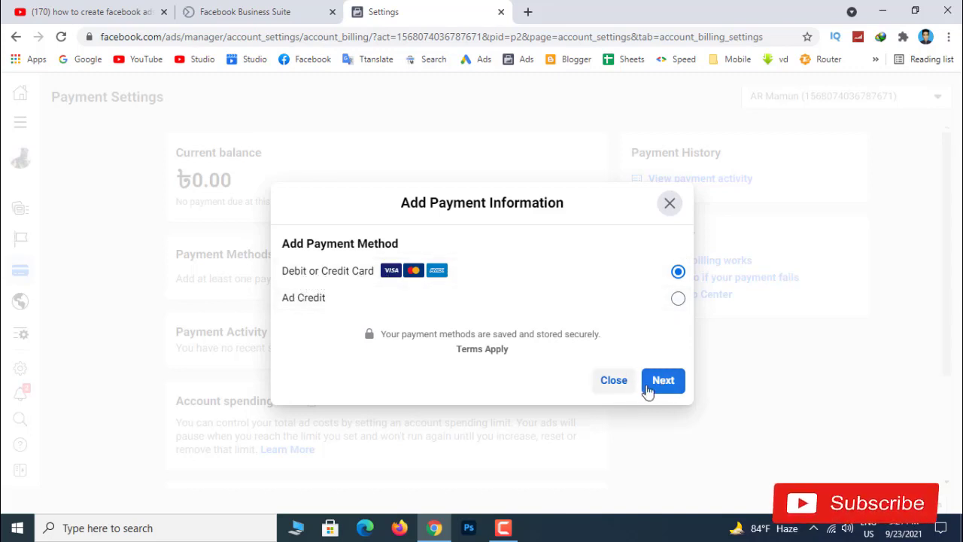
pyautogui.click(662, 380)
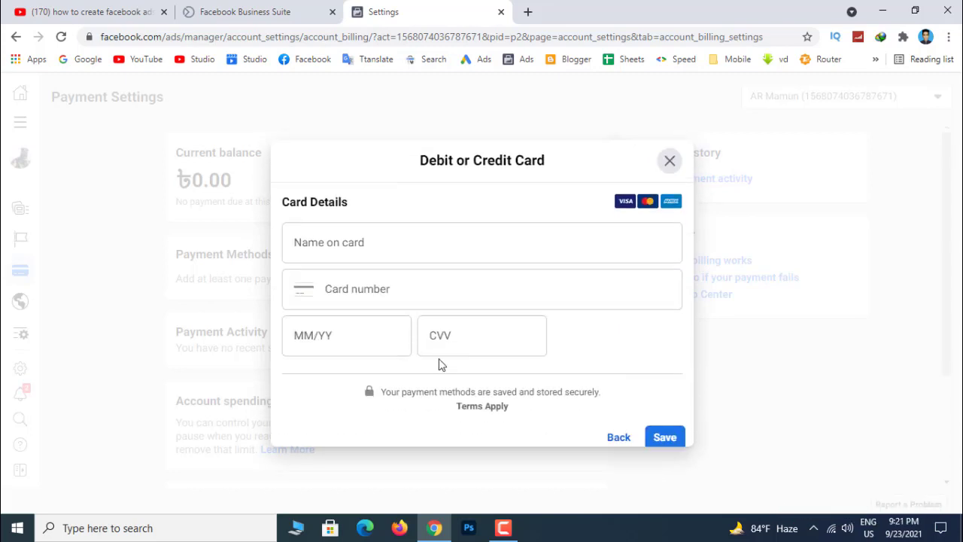
# - Fill in the cardholder's name, card number, expiry date and CVV, save the card, and finish adding it
pyautogui.click(391, 234)
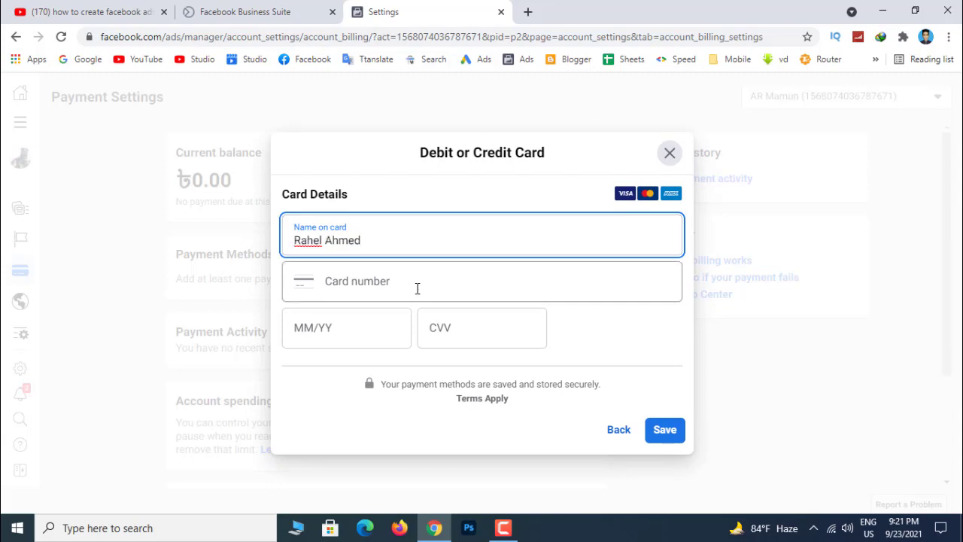
pyautogui.click(411, 286)
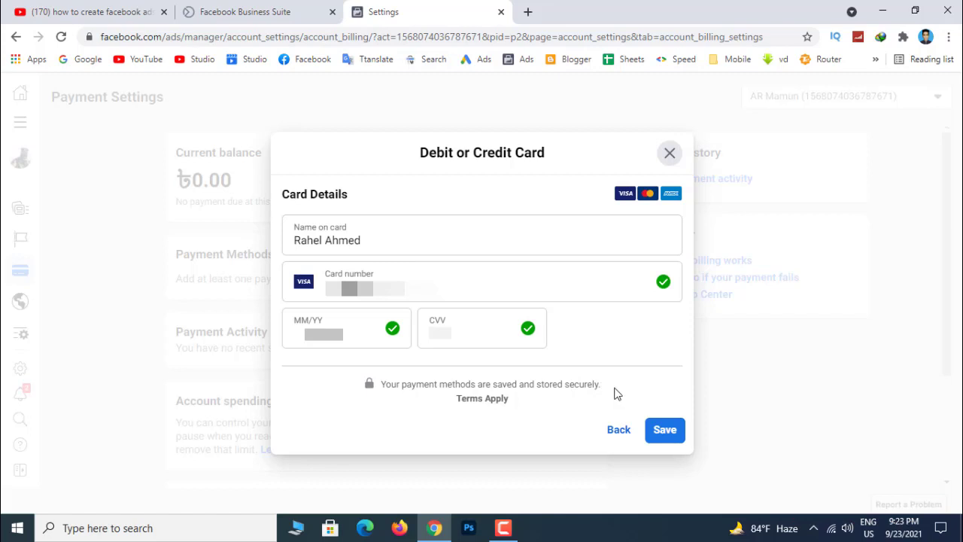
pyautogui.click(677, 435)
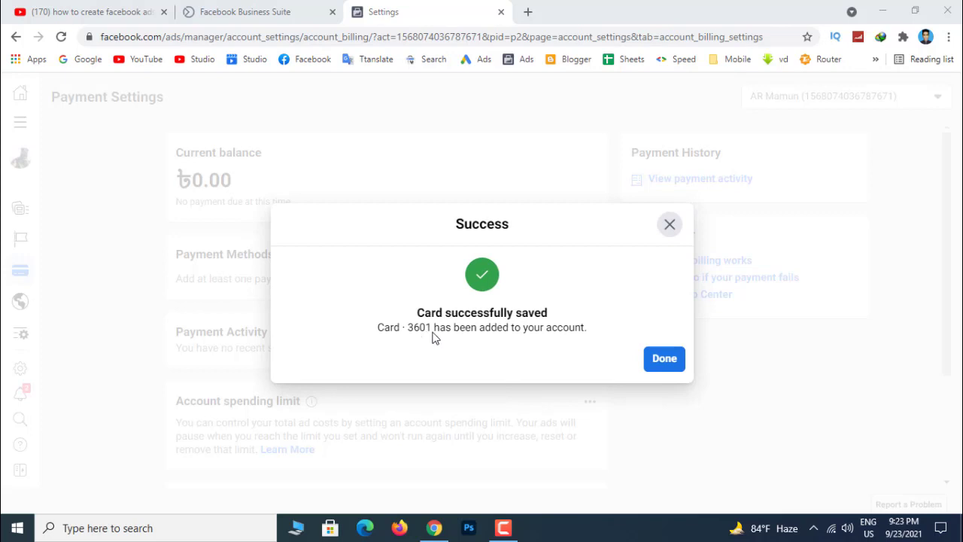
pyautogui.click(669, 365)
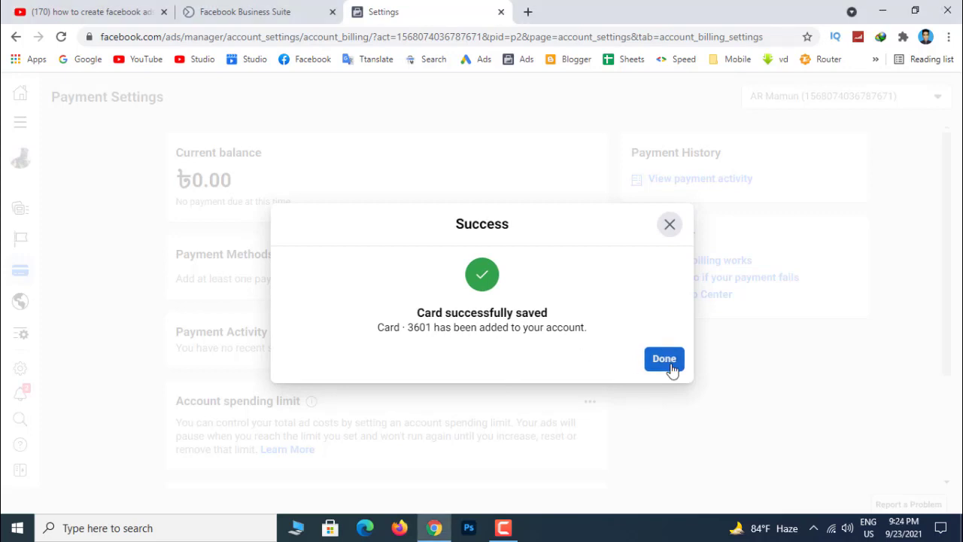